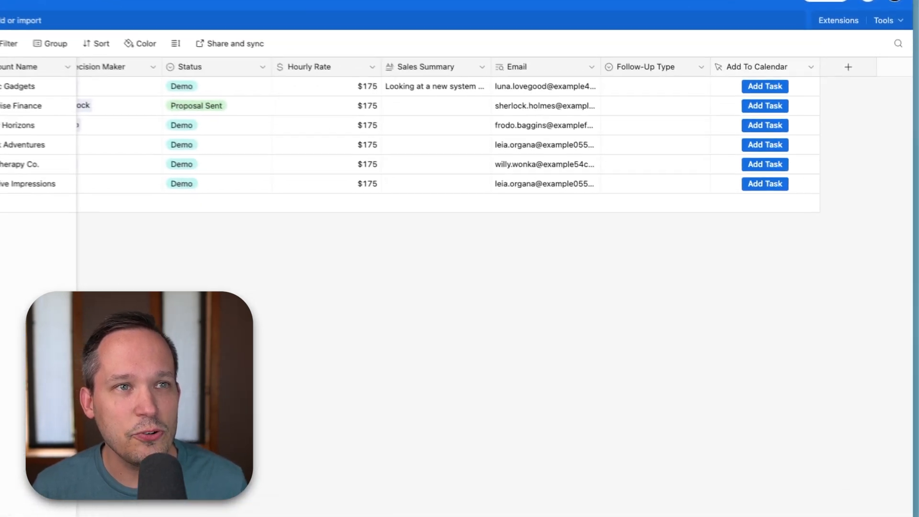
Open the Add To Calendar button field in the Accounts table for editing to review its setup.
{"action": "left_click", "coordinate": [811, 67]}
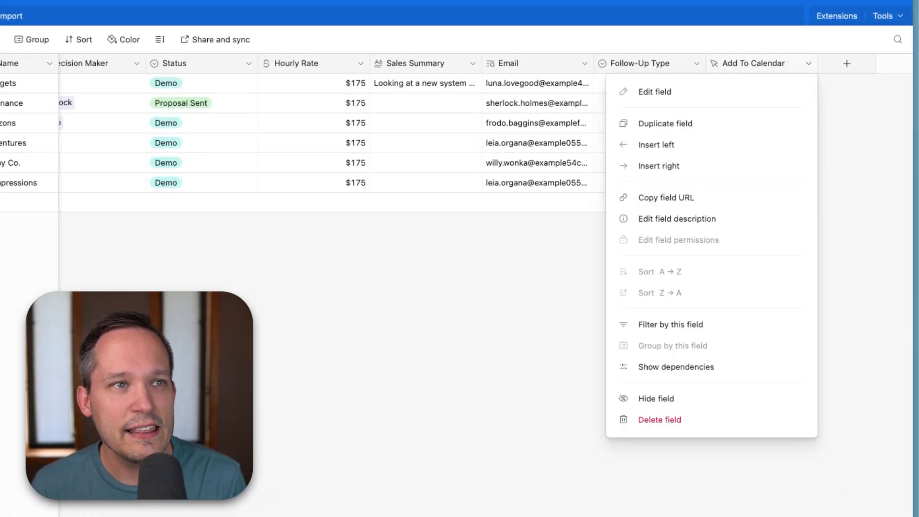
{"action": "left_click", "coordinate": [655, 92]}
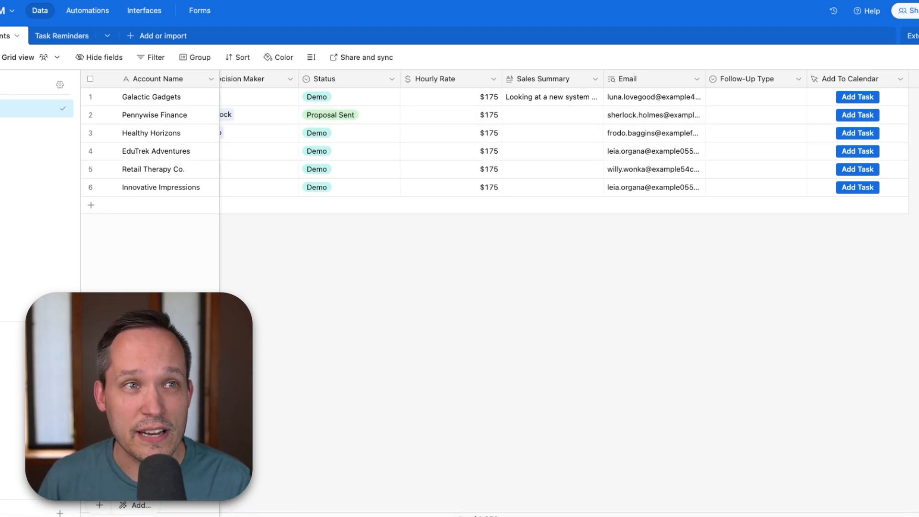
{"action": "left_click", "coordinate": [900, 79]}
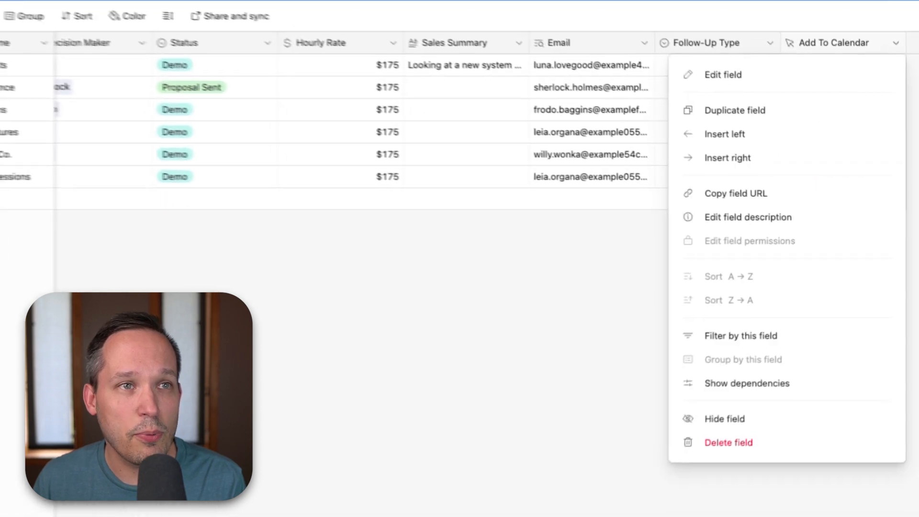
{"action": "left_click", "coordinate": [722, 75]}
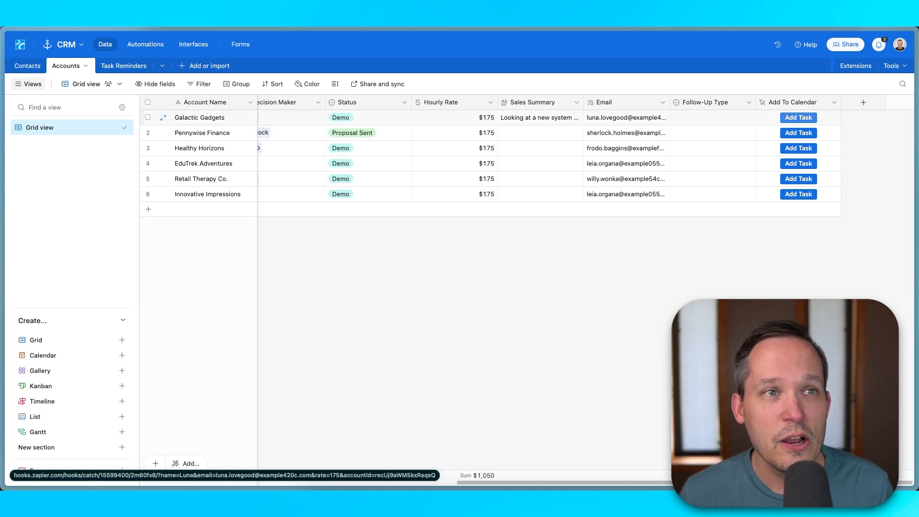
Trigger Add Task for the Galactic Gadgets account, and select request C as the Catch Hook test record in Zapier.
{"action": "left_click", "coordinate": [798, 118]}
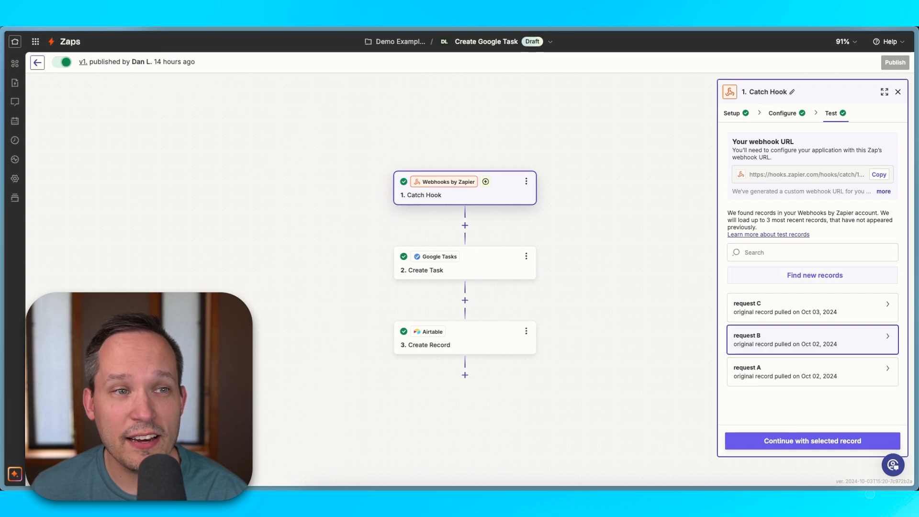
{"action": "left_click", "coordinate": [812, 308]}
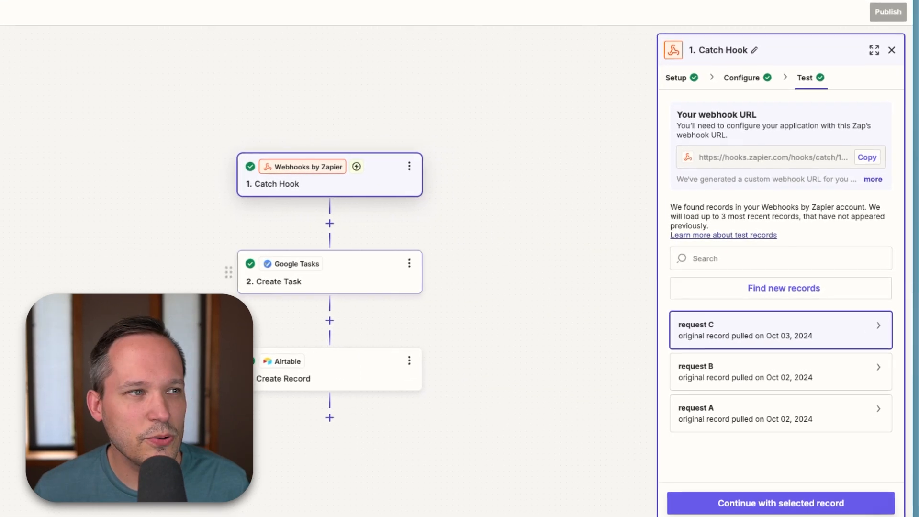
Review the available Google Tasks action events for the Create Task step, leaving the event selection without a change.
{"action": "left_click", "coordinate": [329, 272]}
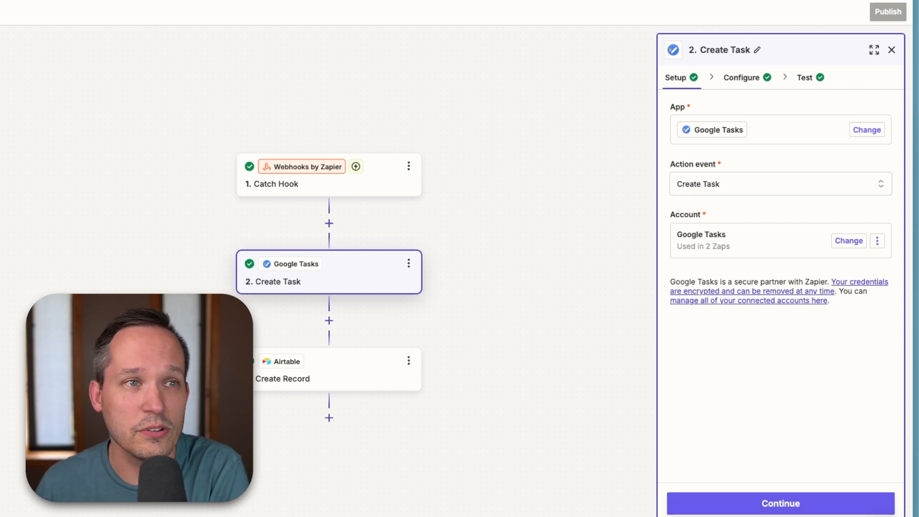
{"action": "left_click", "coordinate": [781, 184]}
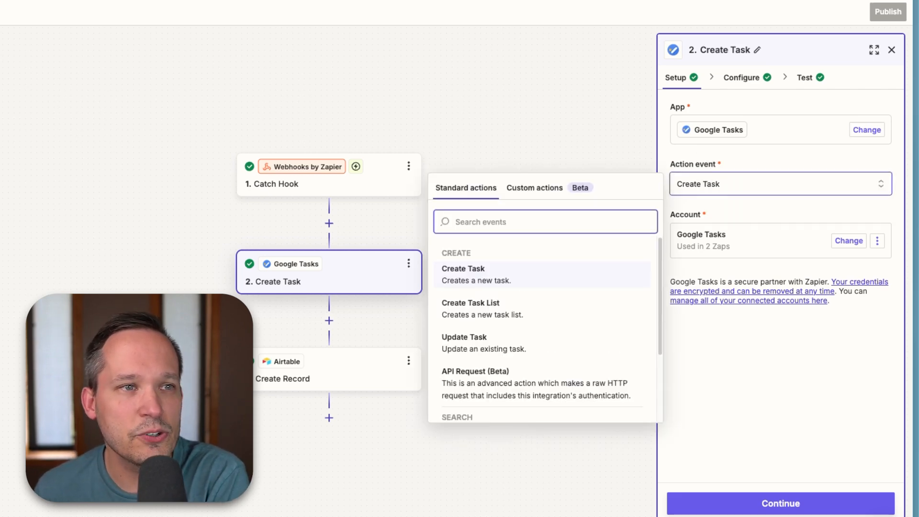
{"action": "scroll", "coordinate": [541, 343], "scroll_direction": "down", "scroll_amount": 3}
{"action": "scroll", "coordinate": [541, 343], "scroll_direction": "up", "scroll_amount": 3}
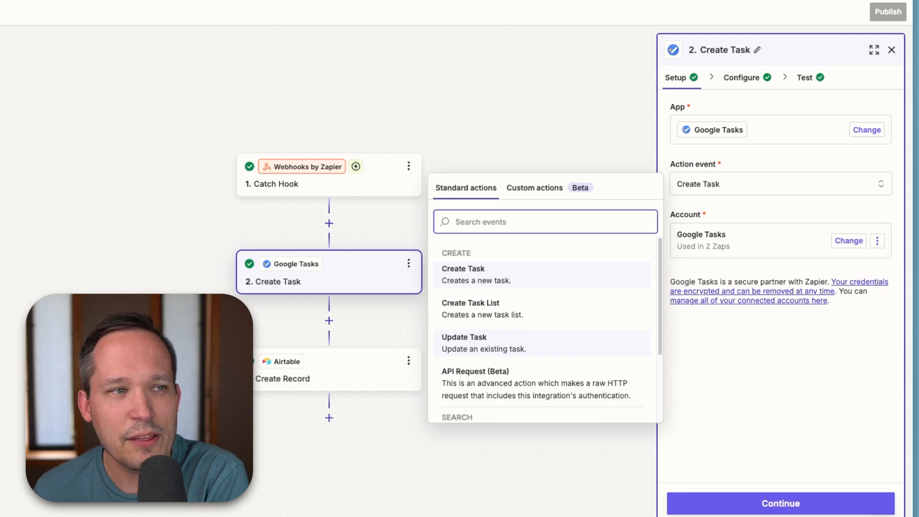
{"action": "scroll", "coordinate": [541, 274], "scroll_direction": "down", "scroll_amount": 2}
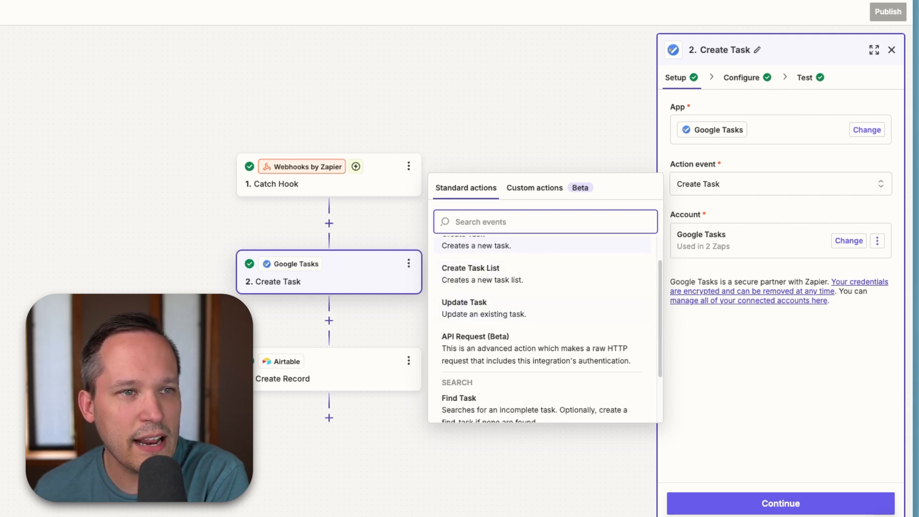
{"action": "key", "text": "Escape"}
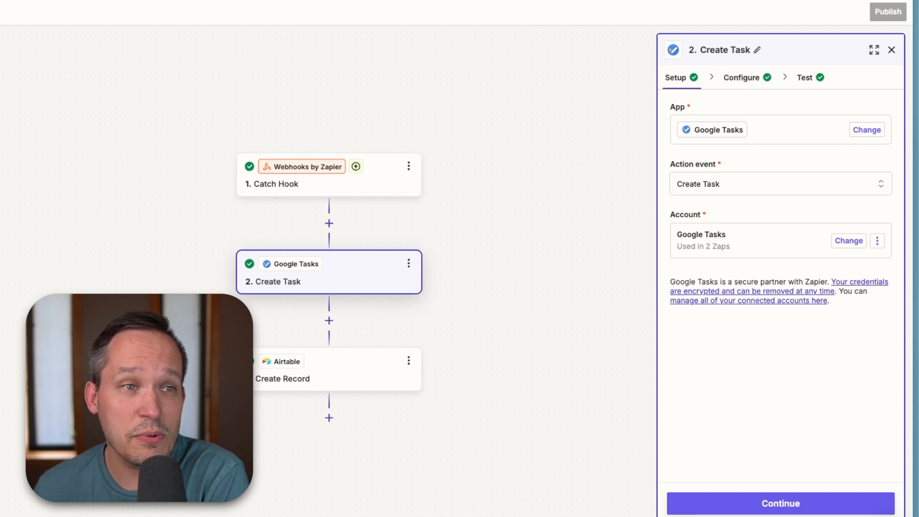
Examine the Create Task step's Task List choices and Due On mapping, and take a look at the Copilot chat.
{"action": "left_click", "coordinate": [741, 77]}
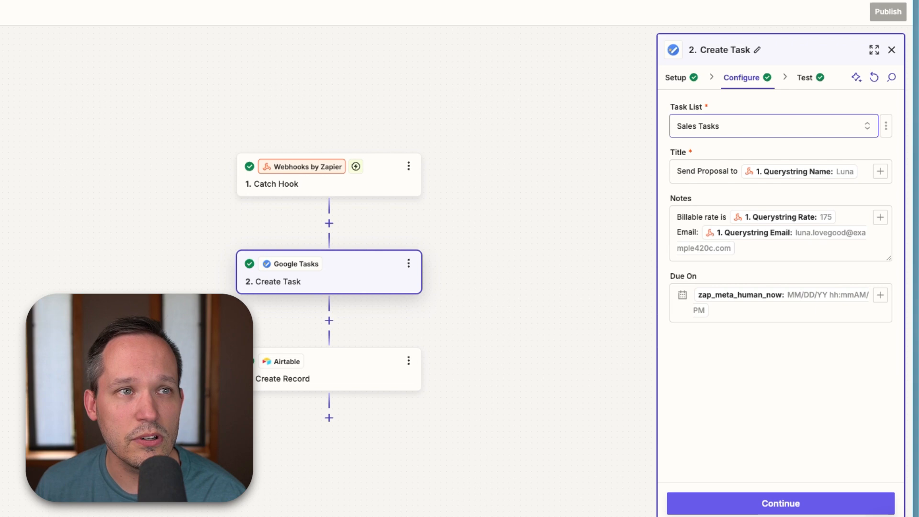
{"action": "left_click", "coordinate": [773, 125]}
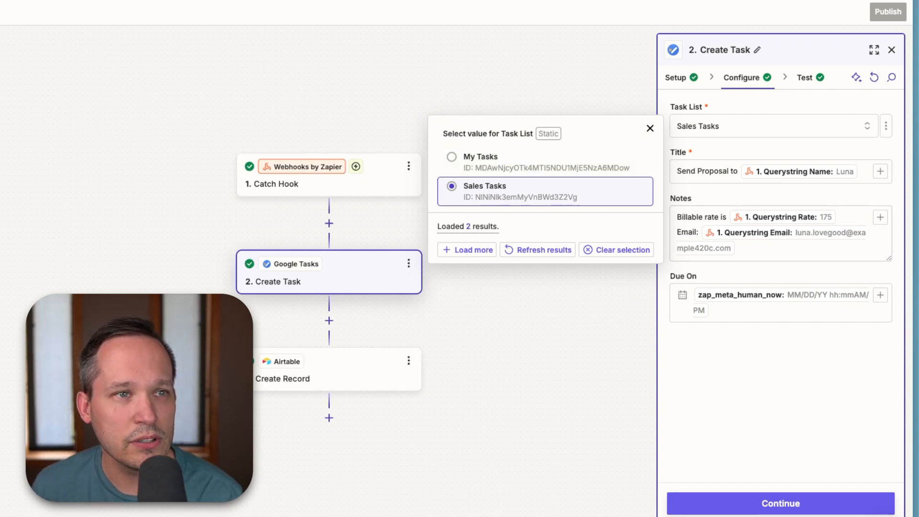
{"action": "left_click", "coordinate": [694, 295]}
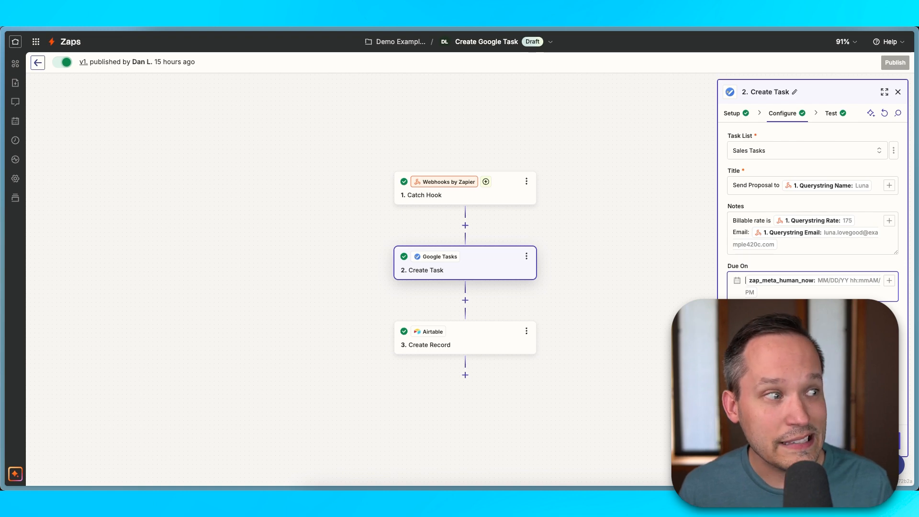
{"action": "left_click", "coordinate": [15, 473]}
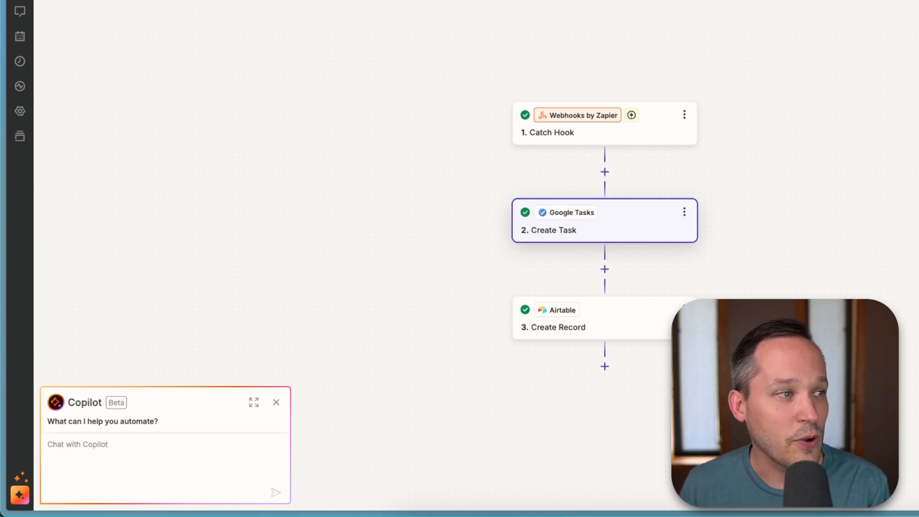
{"action": "left_click", "coordinate": [277, 402]}
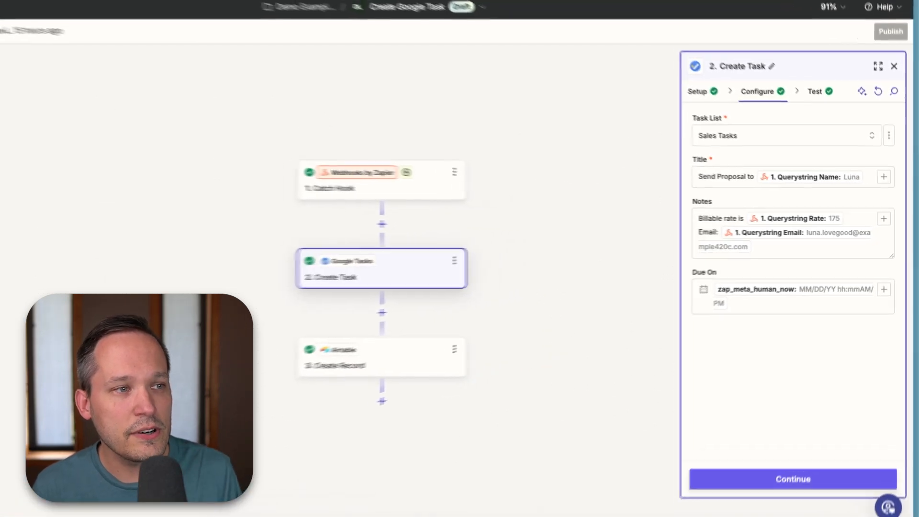
Open the Zap's Airtable Create Record step, and switch to the Airtable CRM base to hide the Task Reminders table.
{"action": "left_click", "coordinate": [355, 366]}
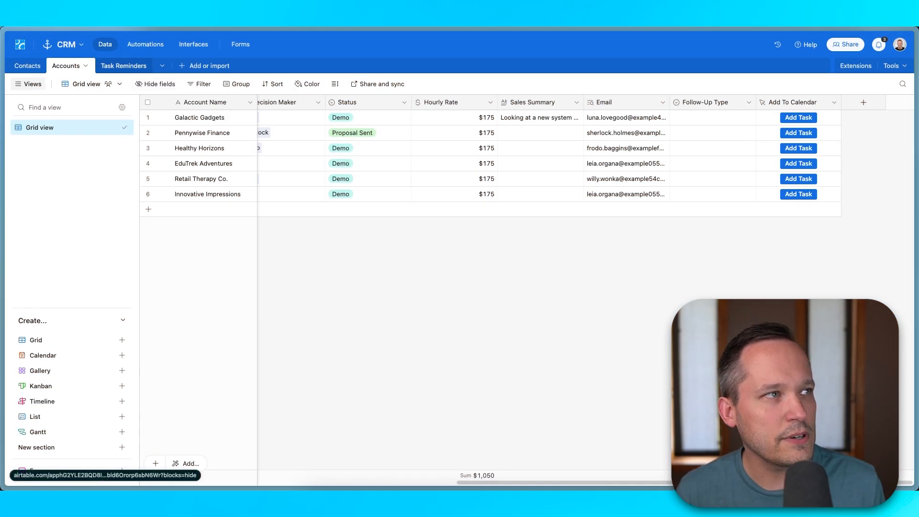
{"action": "left_click", "coordinate": [123, 66]}
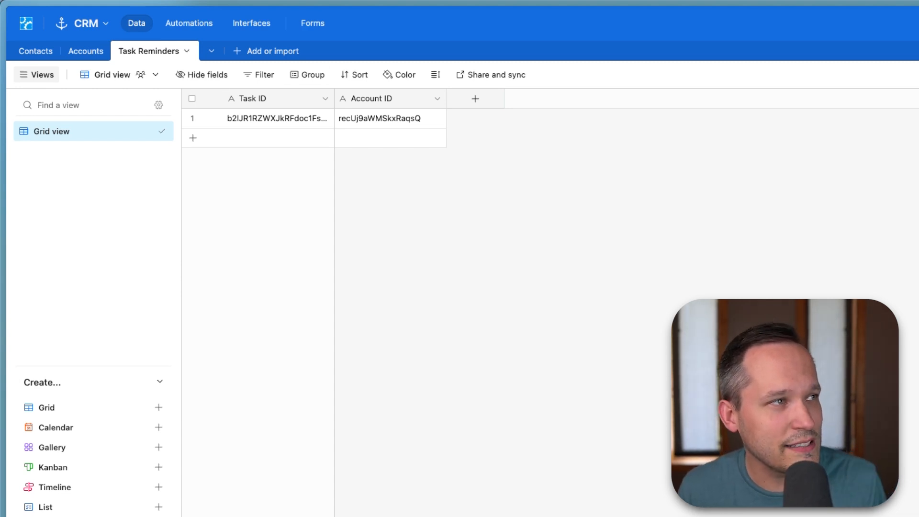
{"action": "left_click", "coordinate": [187, 51]}
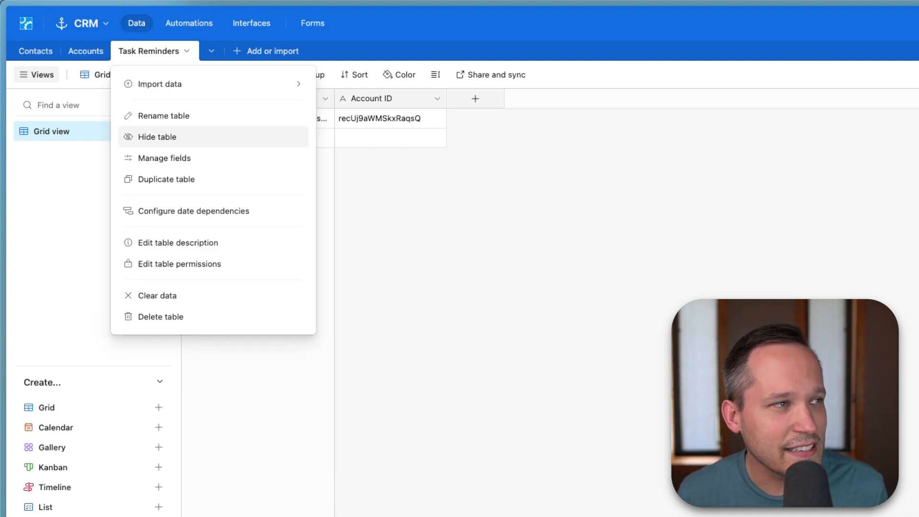
{"action": "left_click", "coordinate": [157, 137]}
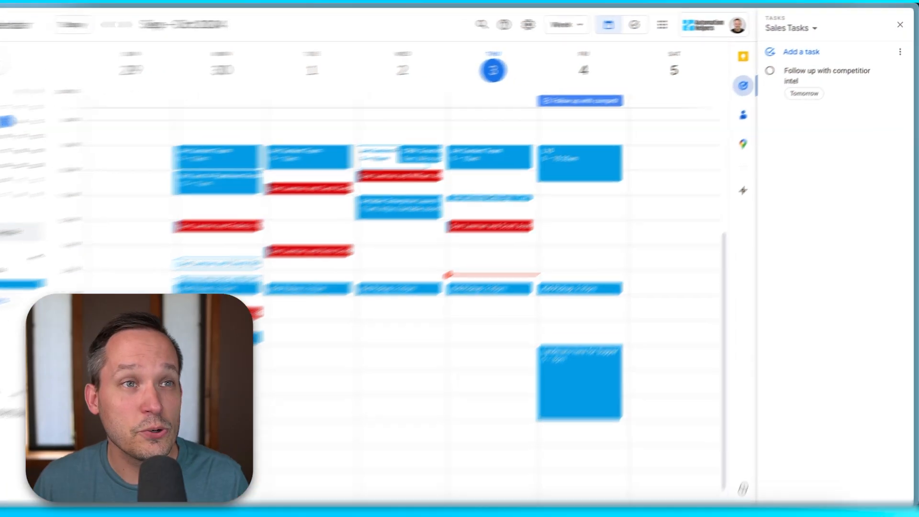
Return to the Create Google Task Zap and open the configuration of its Create Record step.
{"action": "key", "text": "Tab"}
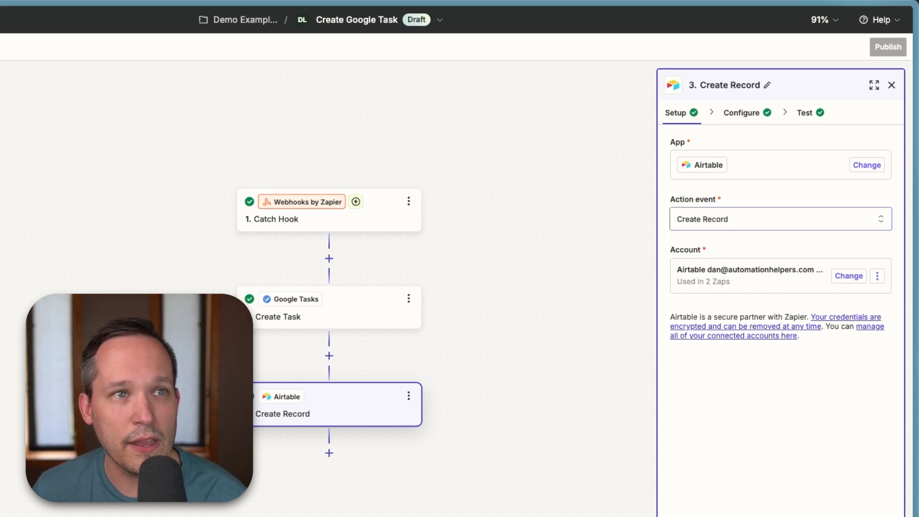
{"action": "left_click", "coordinate": [742, 113]}
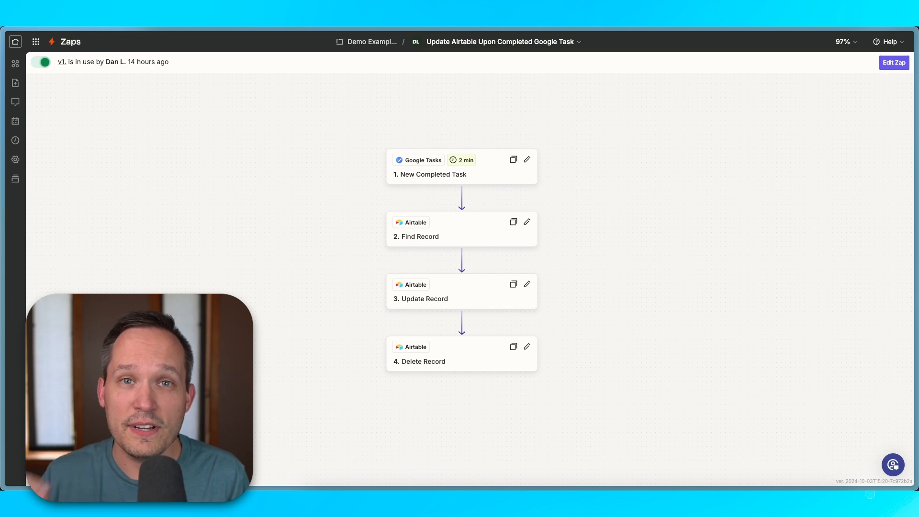
Open the Update Airtable Upon Completed Google Task Zap for editing and review the trigger events of its New Completed Task step.
{"action": "left_click", "coordinate": [894, 62]}
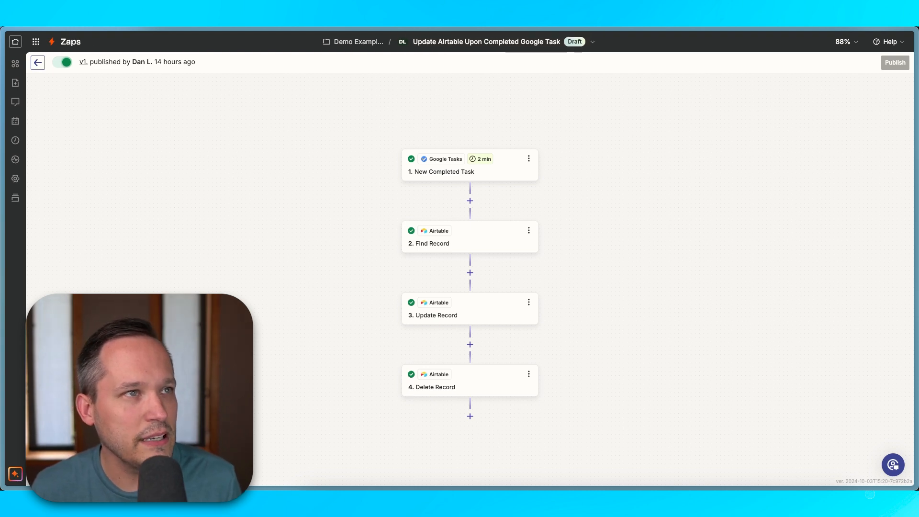
{"action": "left_click", "coordinate": [470, 165]}
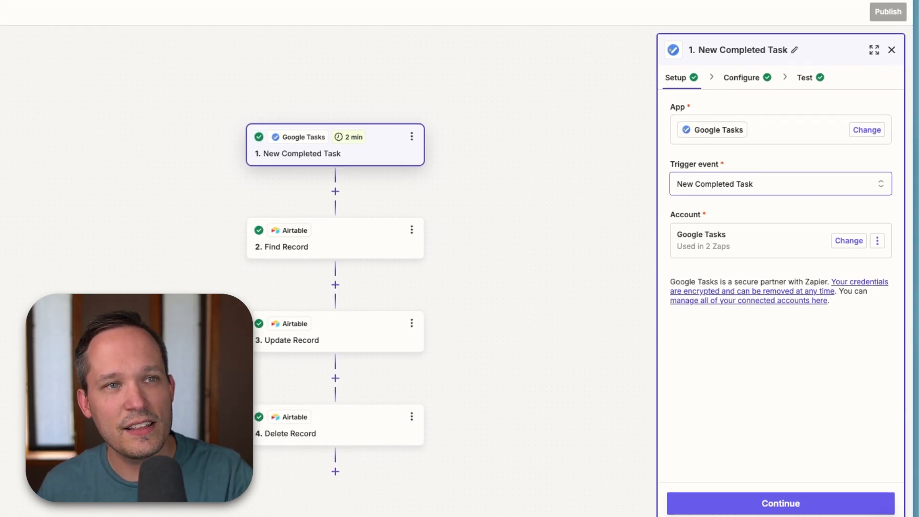
{"action": "left_click", "coordinate": [780, 184]}
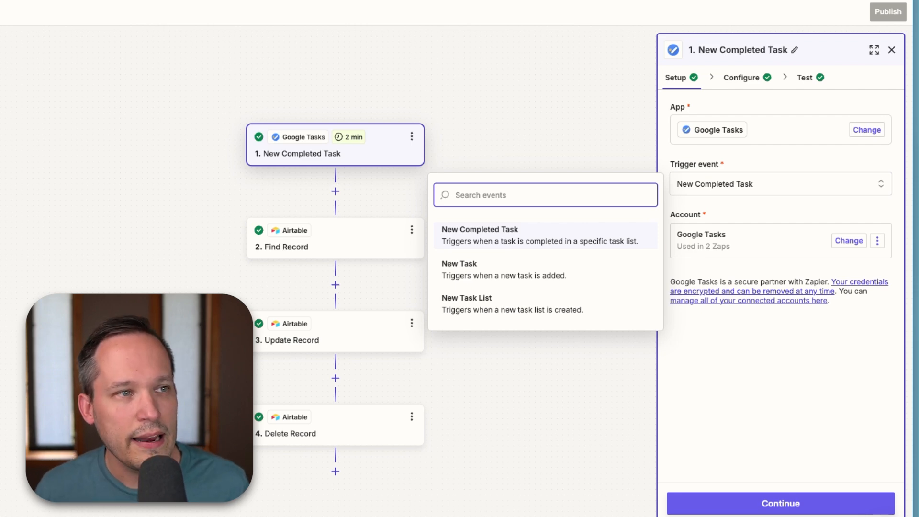
{"action": "key", "text": "Escape"}
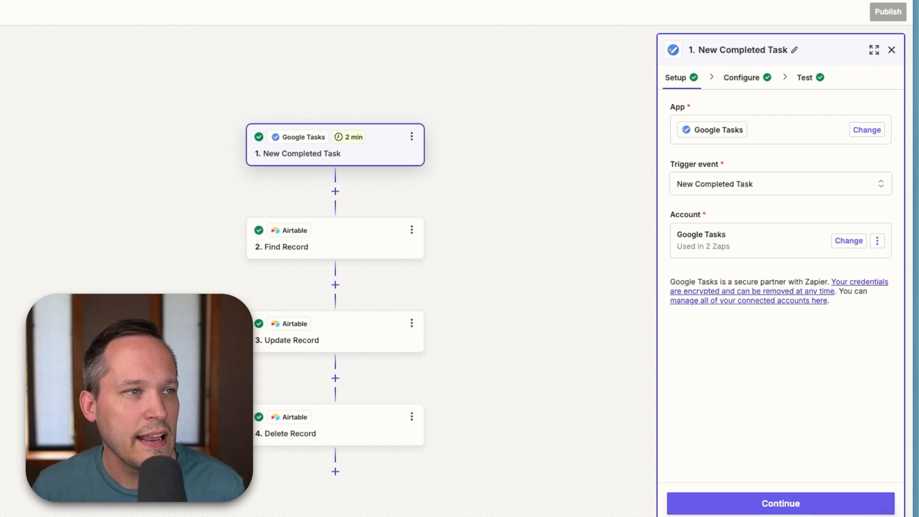
Examine the configuration of the Airtable Find Record step, from its base and table through its search settings.
{"action": "left_click", "coordinate": [335, 238]}
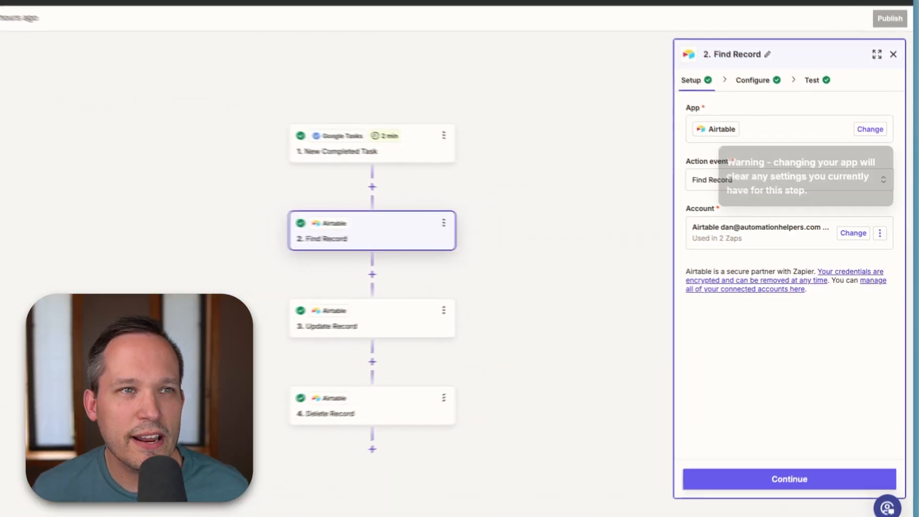
{"action": "left_click", "coordinate": [779, 108]}
{"action": "scroll", "coordinate": [768, 165], "scroll_direction": "down", "scroll_amount": 1}
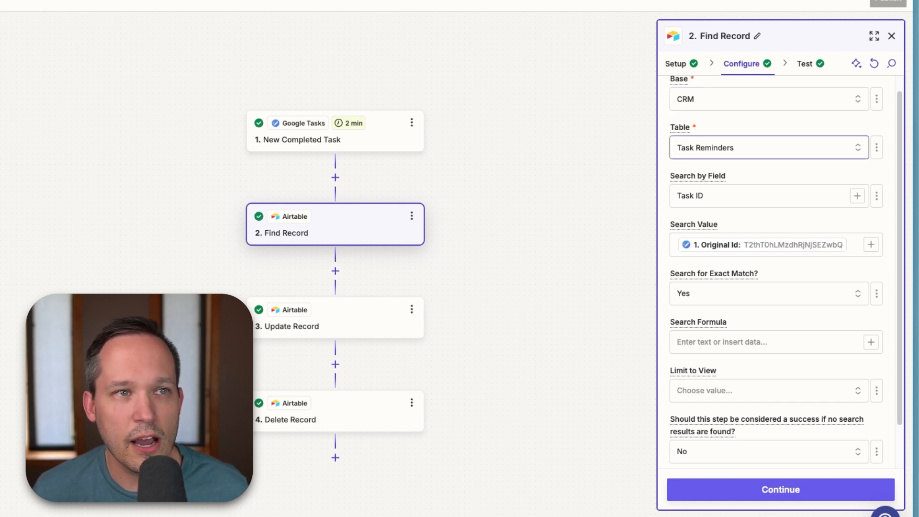
{"action": "scroll", "coordinate": [768, 268], "scroll_direction": "down", "scroll_amount": 1}
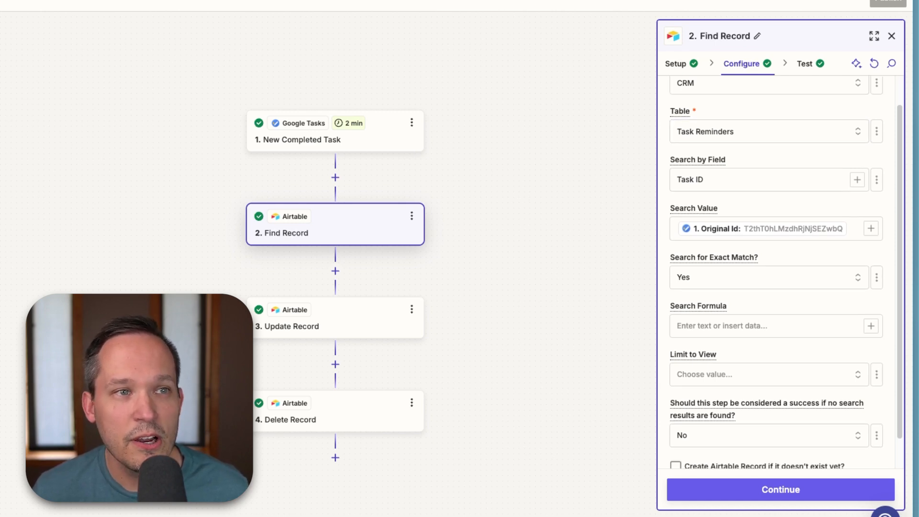
{"action": "scroll", "coordinate": [768, 268], "scroll_direction": "down", "scroll_amount": 1}
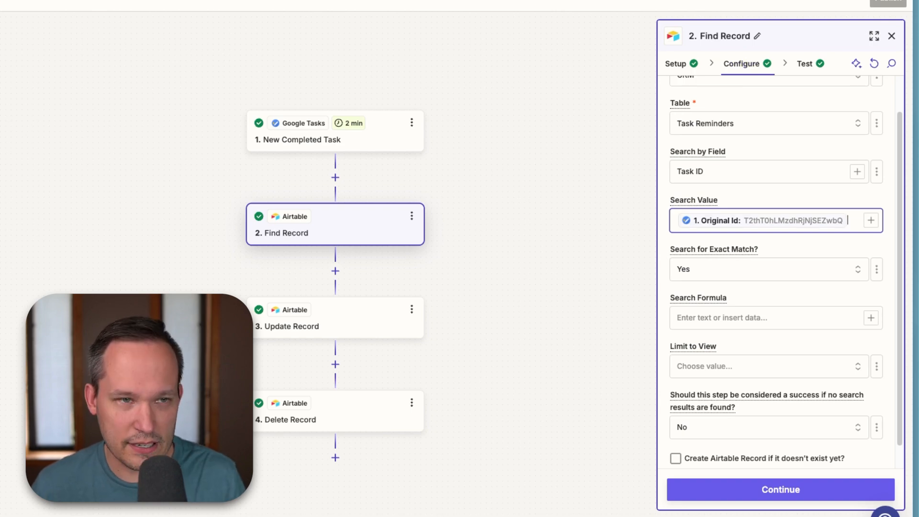
Clear the Find Record step's Search Value, expand the trigger's full ID for comparison, and map Original Id from New Completed Task instead.
{"action": "key", "text": "BackSpace"}
{"action": "type", "text": "/"}
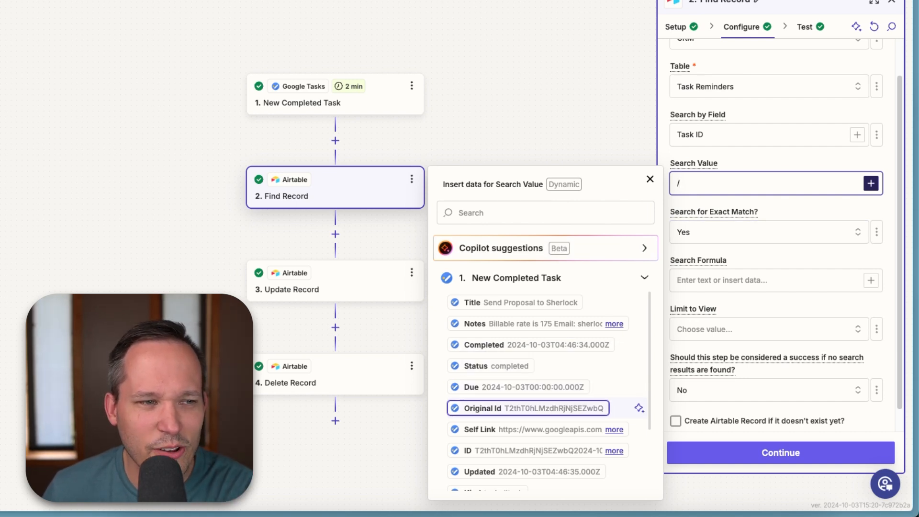
{"action": "key", "text": "Down"}
{"action": "key", "text": "Down"}
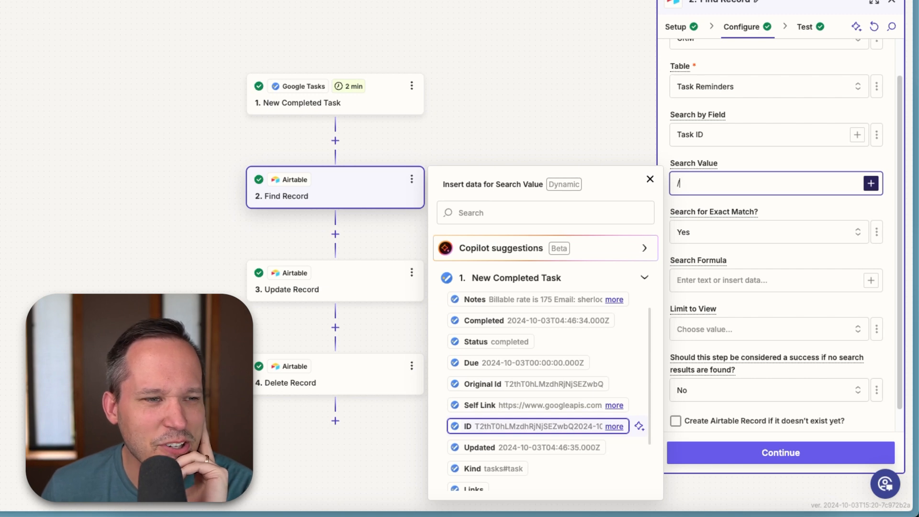
{"action": "left_click", "coordinate": [614, 426]}
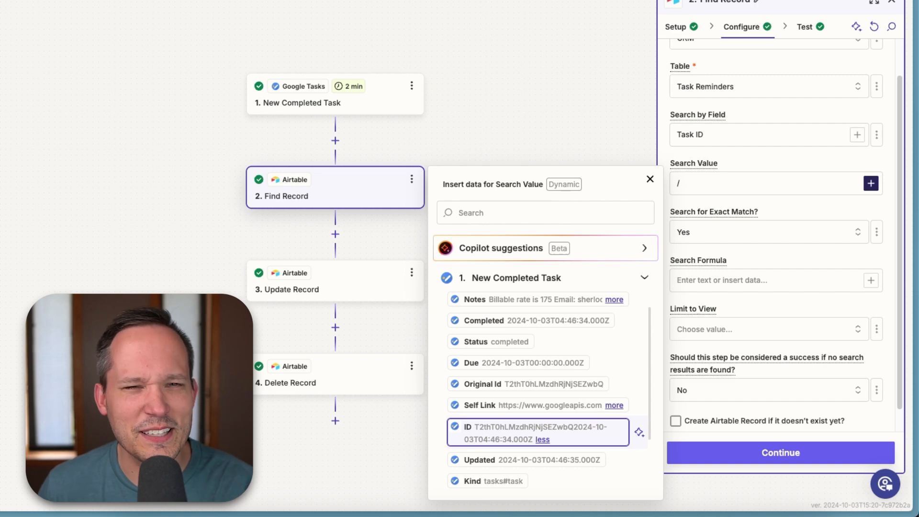
{"action": "key", "text": "Up"}
{"action": "key", "text": "Up"}
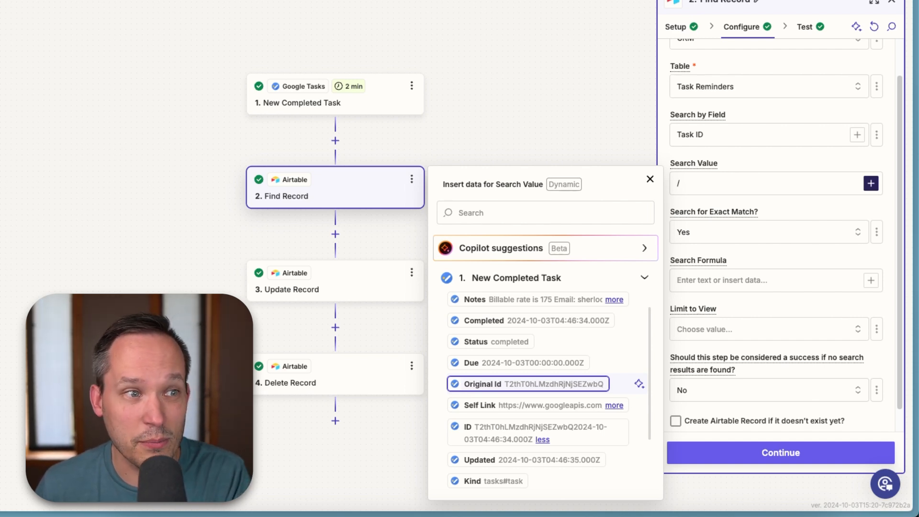
{"action": "key", "text": "Return"}
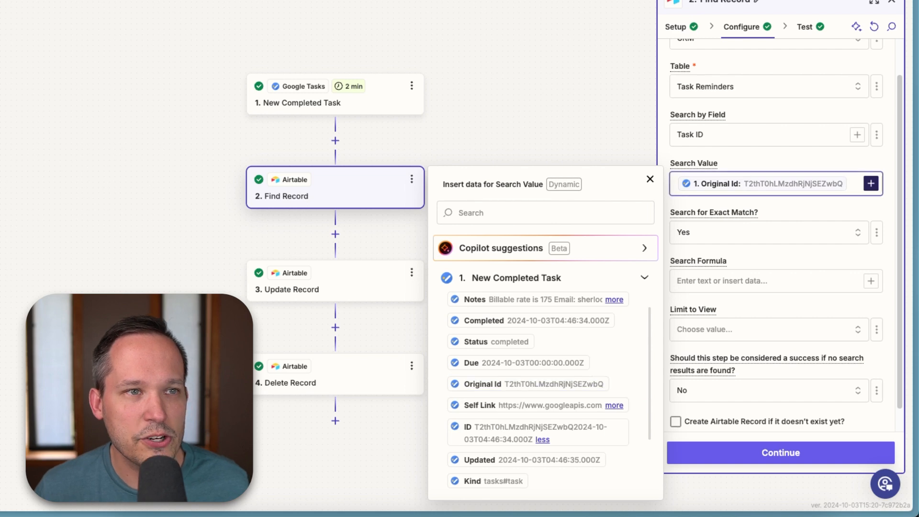
Dismiss the data list for Search Value and review the remaining search settings of the Find Record step.
{"action": "left_click", "coordinate": [794, 259]}
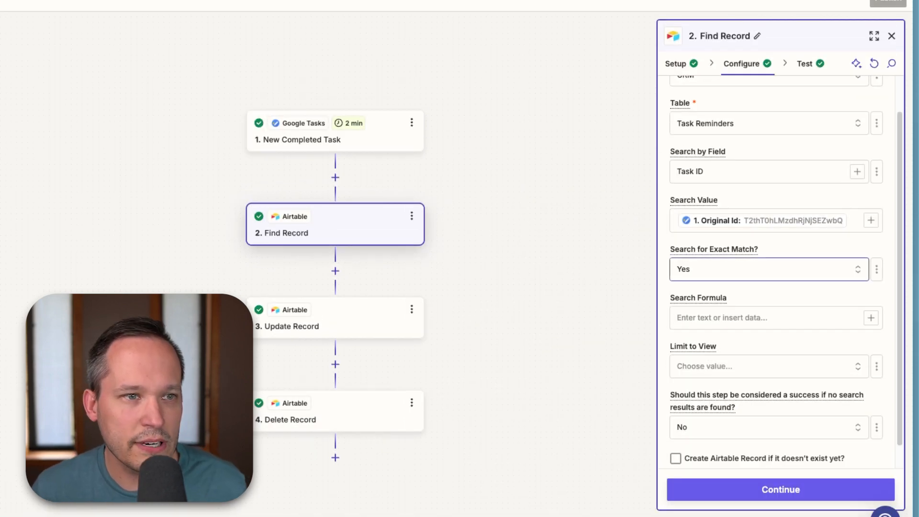
{"action": "scroll", "coordinate": [785, 270], "scroll_direction": "down", "scroll_amount": 1}
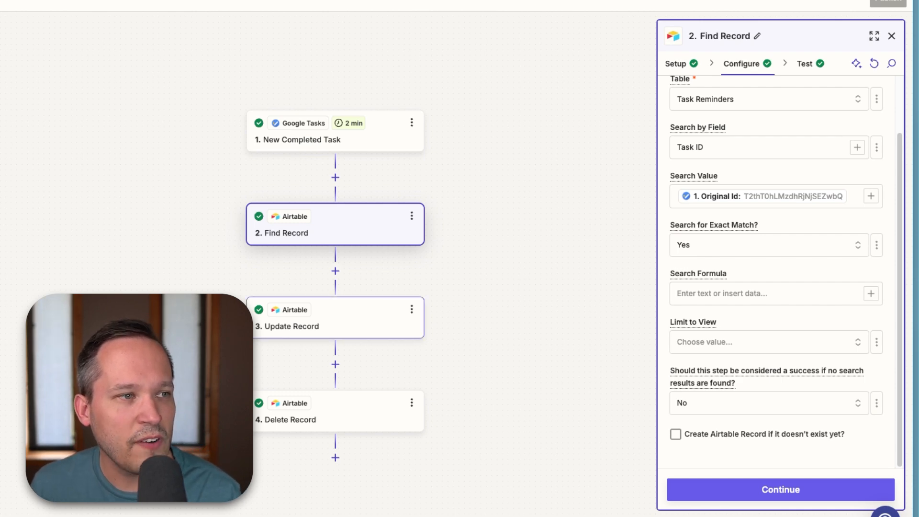
Examine the configuration of the Airtable Update Record step, from its base, table and record mapping through its Status field.
{"action": "left_click", "coordinate": [335, 318]}
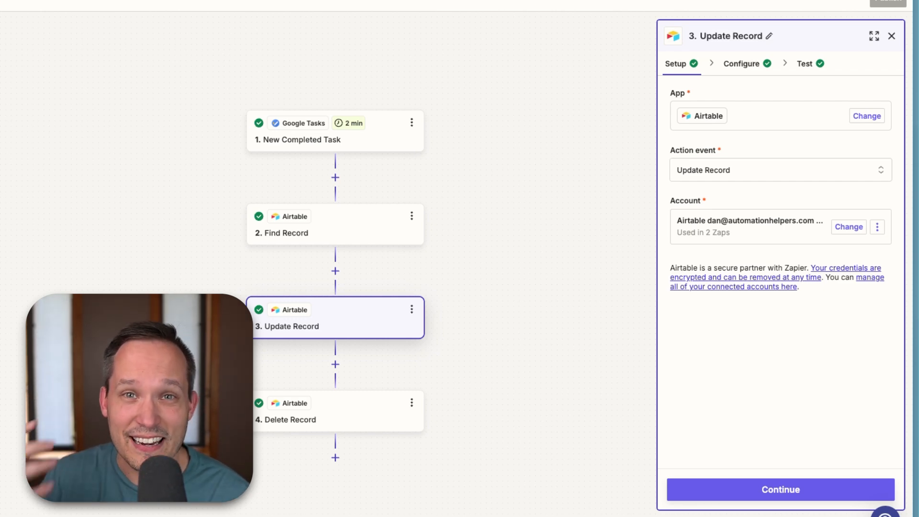
{"action": "left_click", "coordinate": [741, 63]}
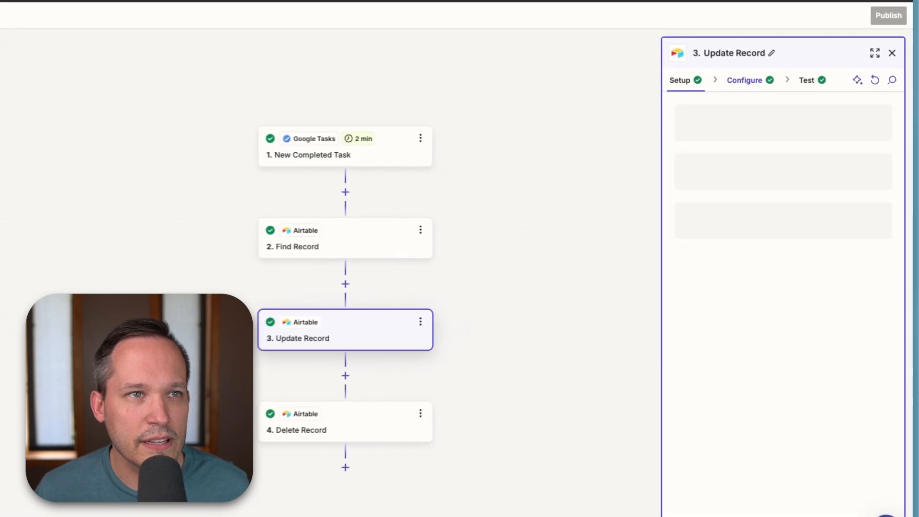
{"action": "scroll", "coordinate": [776, 287], "scroll_direction": "down", "scroll_amount": 1}
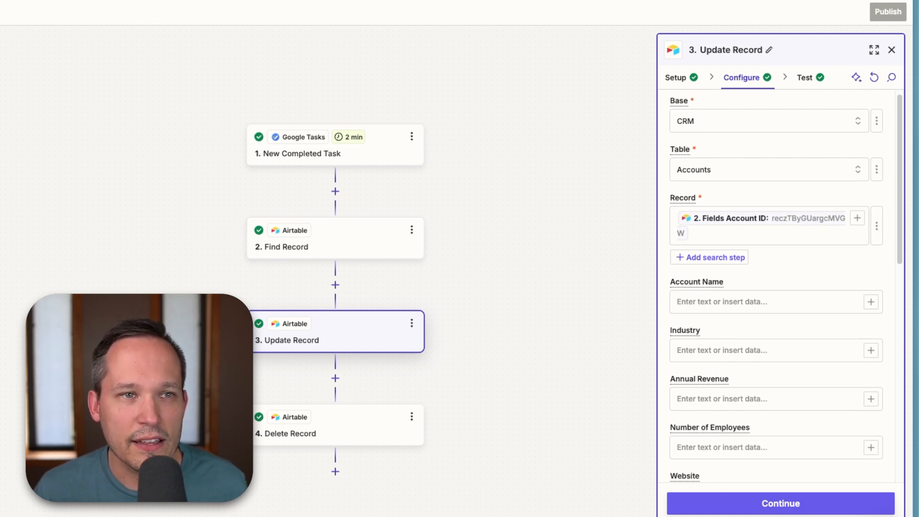
{"action": "scroll", "coordinate": [775, 287], "scroll_direction": "down", "scroll_amount": 1}
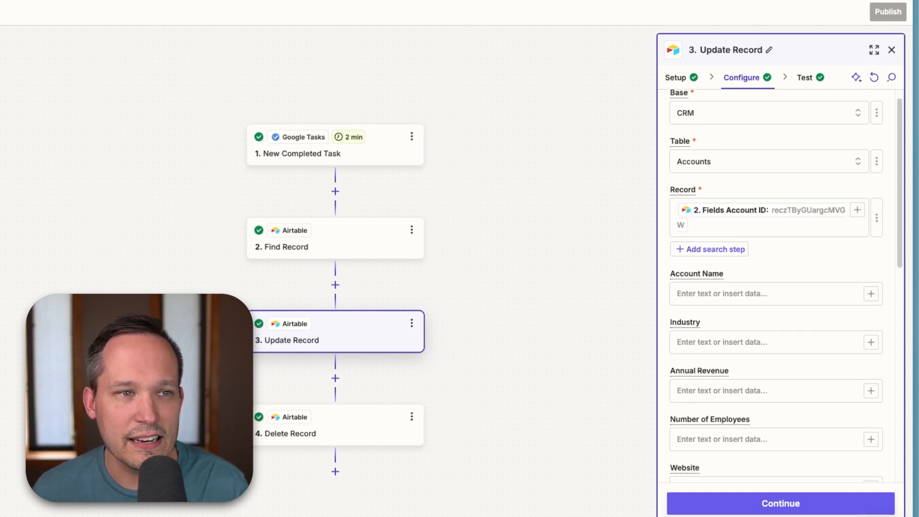
{"action": "scroll", "coordinate": [776, 229], "scroll_direction": "down", "scroll_amount": 5}
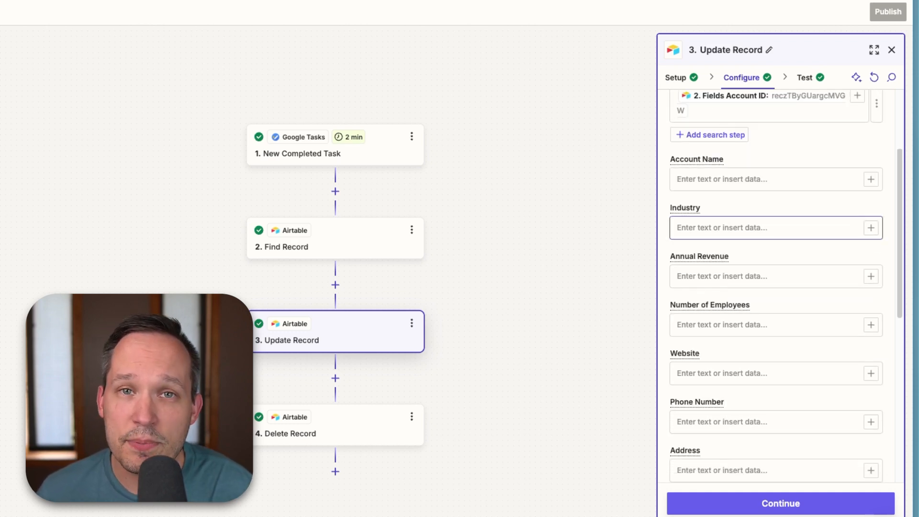
{"action": "scroll", "coordinate": [776, 225], "scroll_direction": "down", "scroll_amount": 1}
{"action": "scroll", "coordinate": [775, 287], "scroll_direction": "down", "scroll_amount": 4}
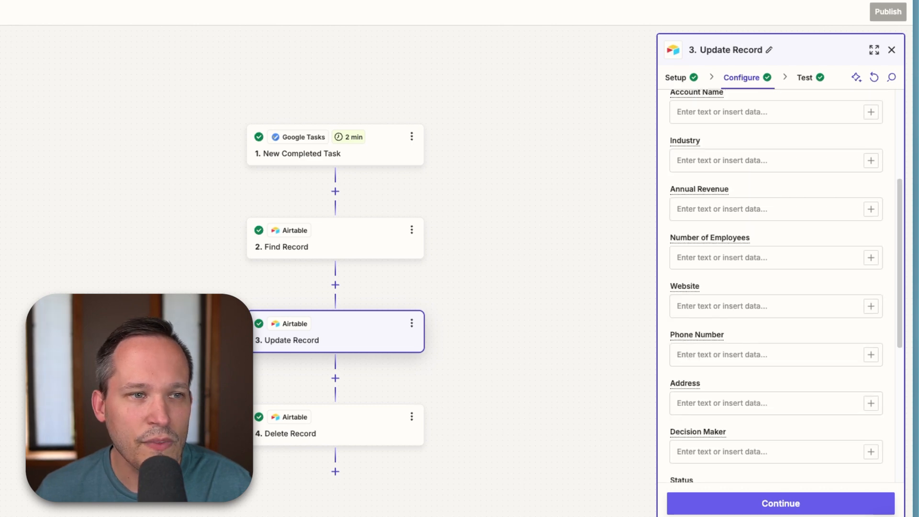
{"action": "scroll", "coordinate": [775, 242], "scroll_direction": "down", "scroll_amount": 4}
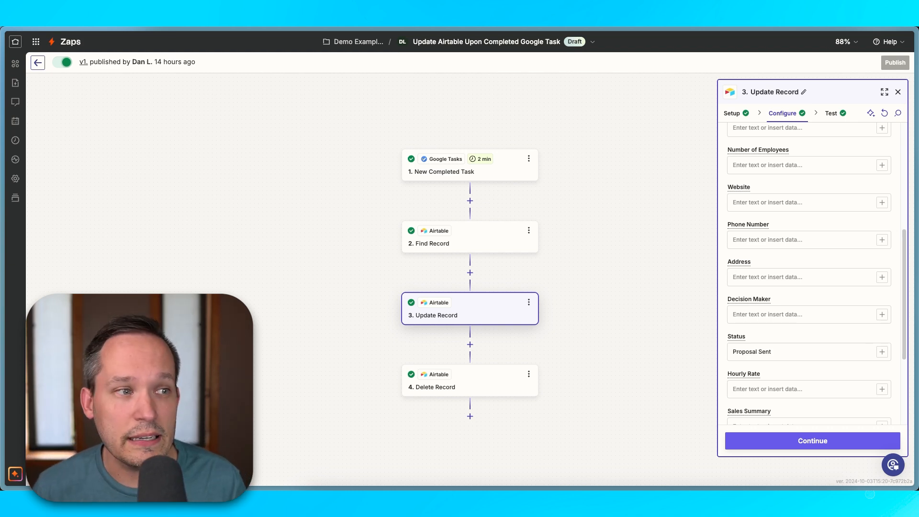
Open the Airtable Delete Record step and review its action event and configuration.
{"action": "left_click", "coordinate": [470, 380]}
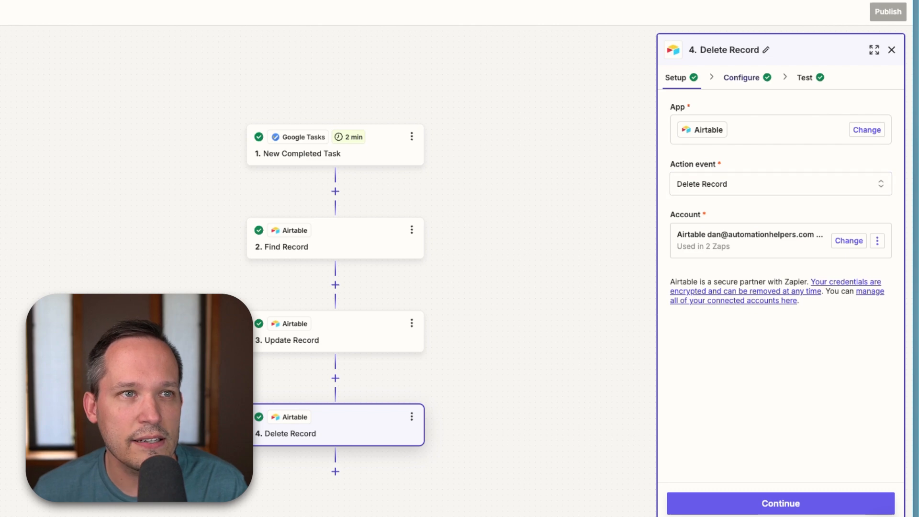
{"action": "left_click", "coordinate": [742, 77]}
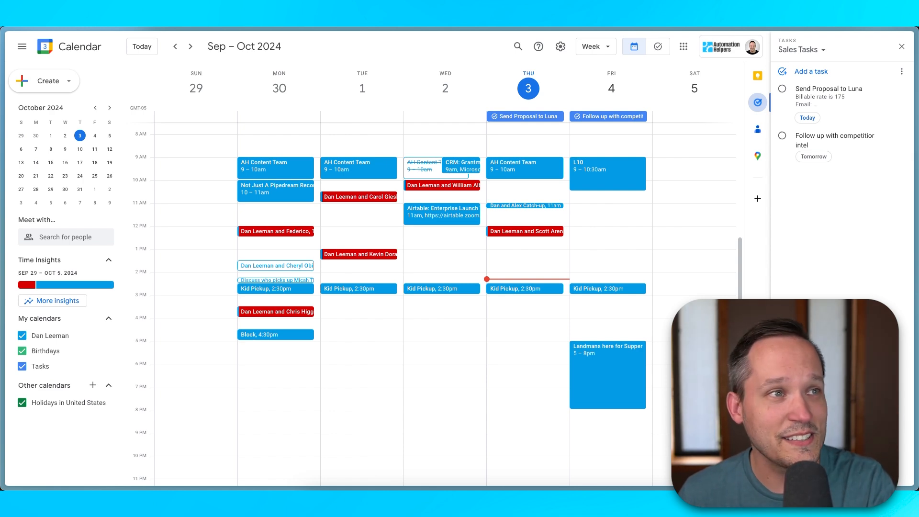
Switch to Google Calendar and open the details of the proposal-sending task on Thursday, October 3.
{"action": "left_click", "coordinate": [525, 116]}
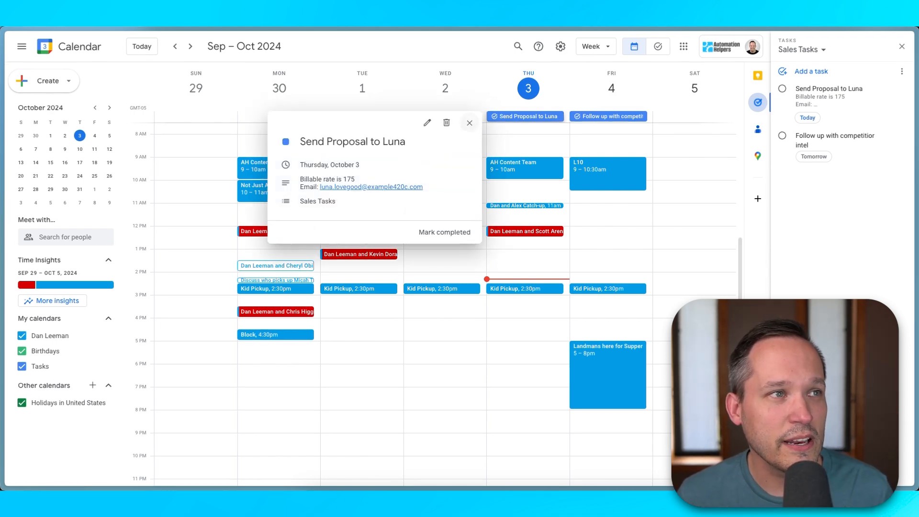